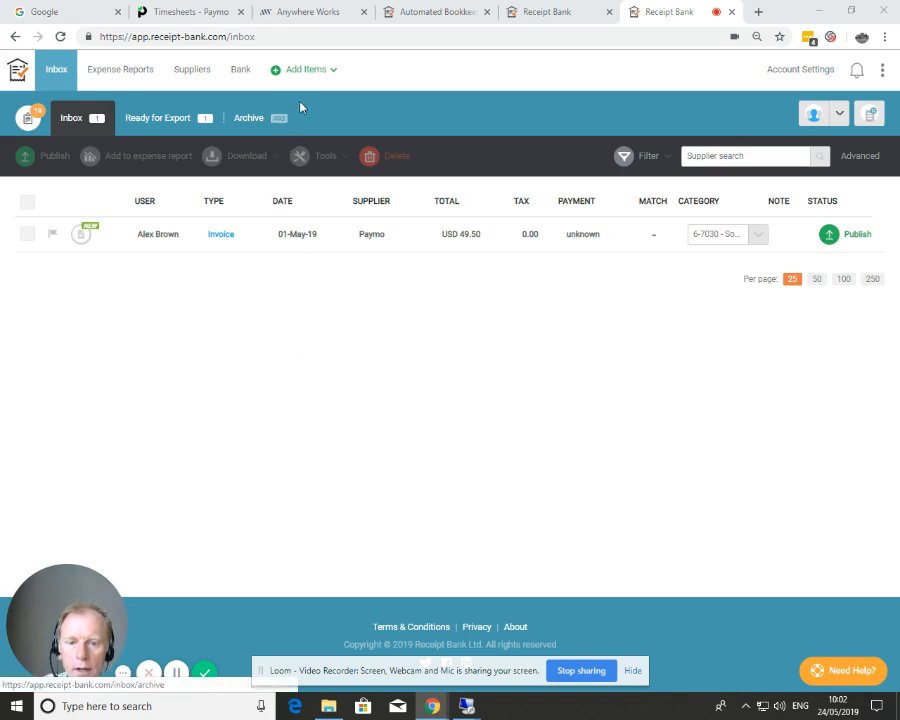
Step: Go from Add Items to the Invoice Fetch tab's Browse view of suppliers
click(308, 72)
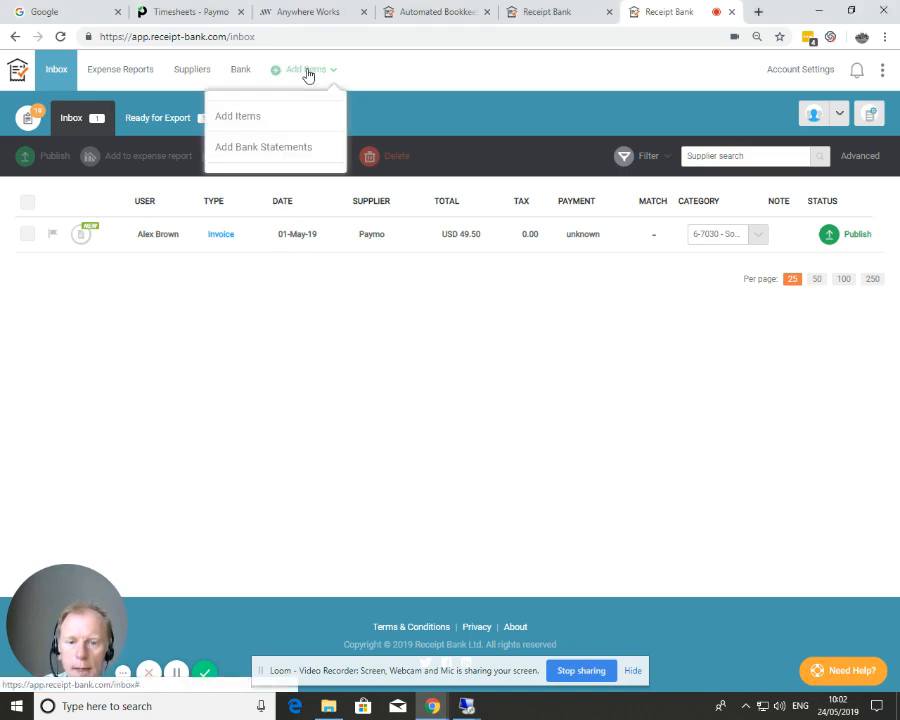
click(240, 116)
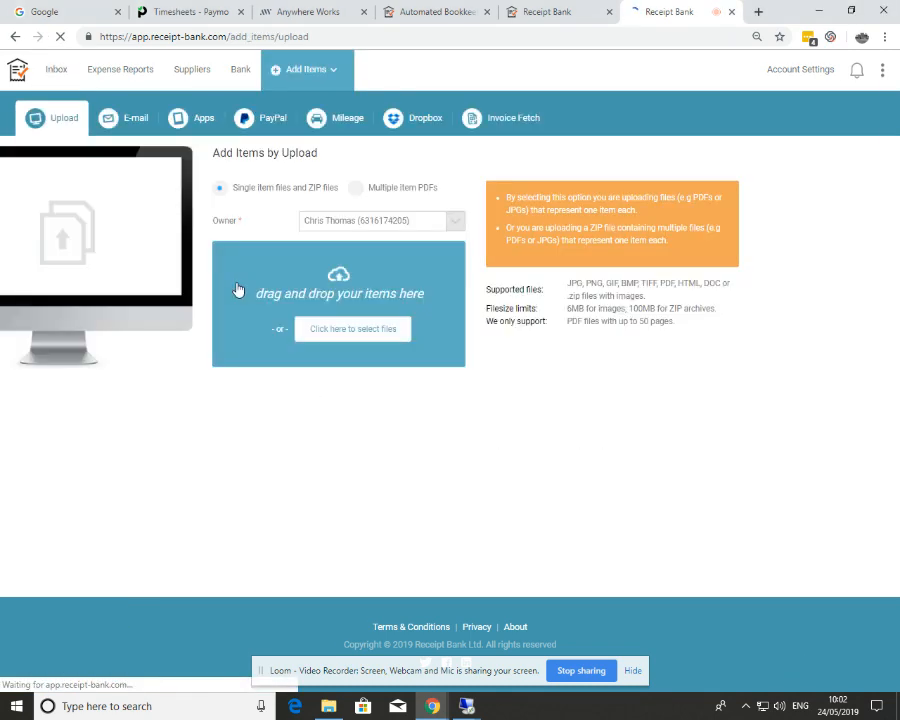
click(506, 121)
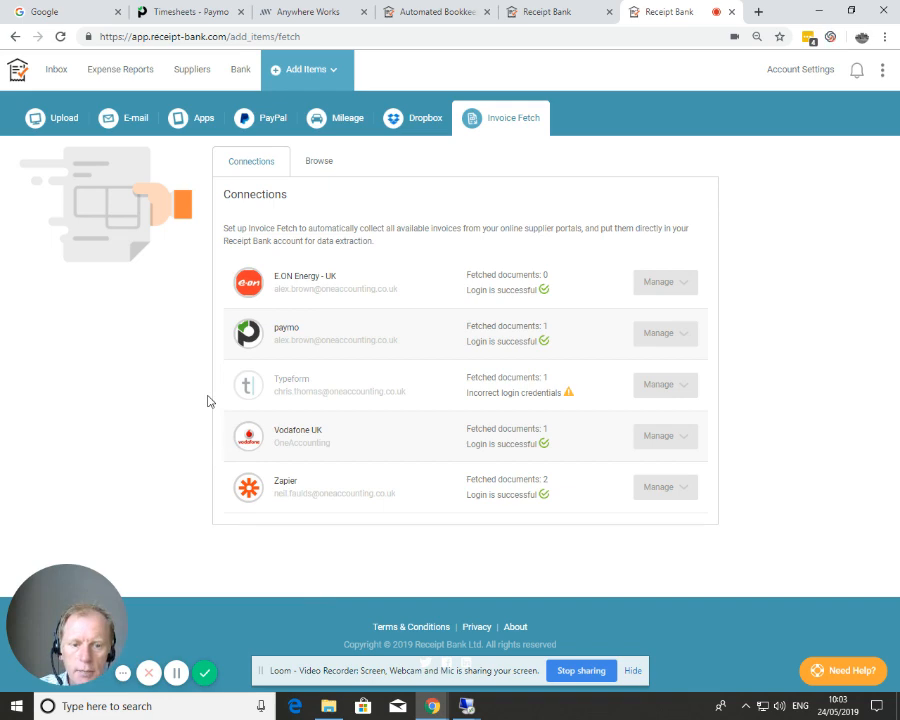
click(319, 163)
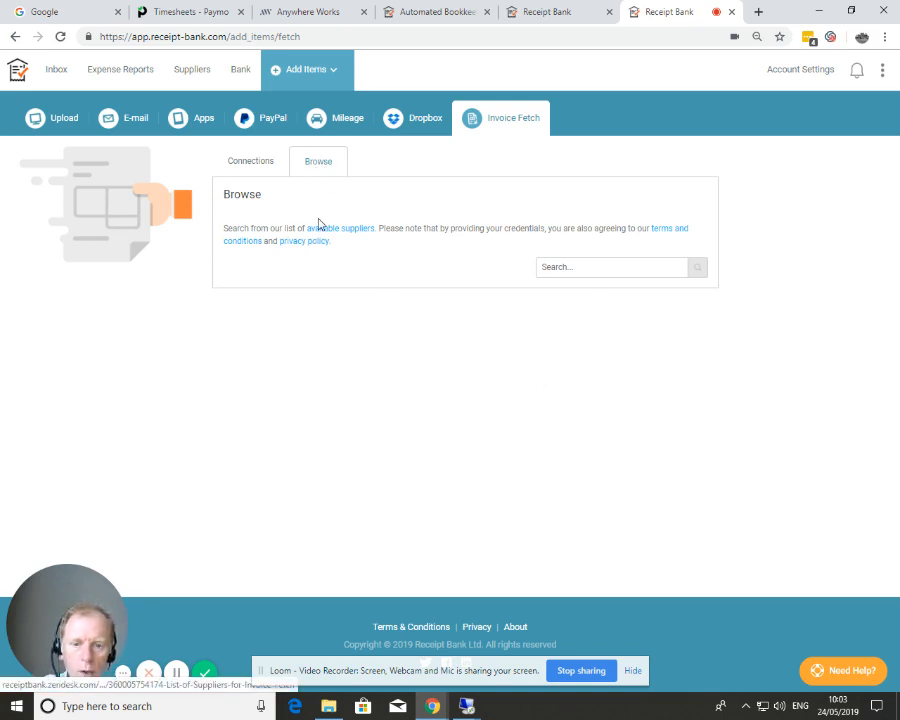
Step: Search suppliers for 'amazon' and assign a team member as Amazon.co.uk's user
click(588, 265)
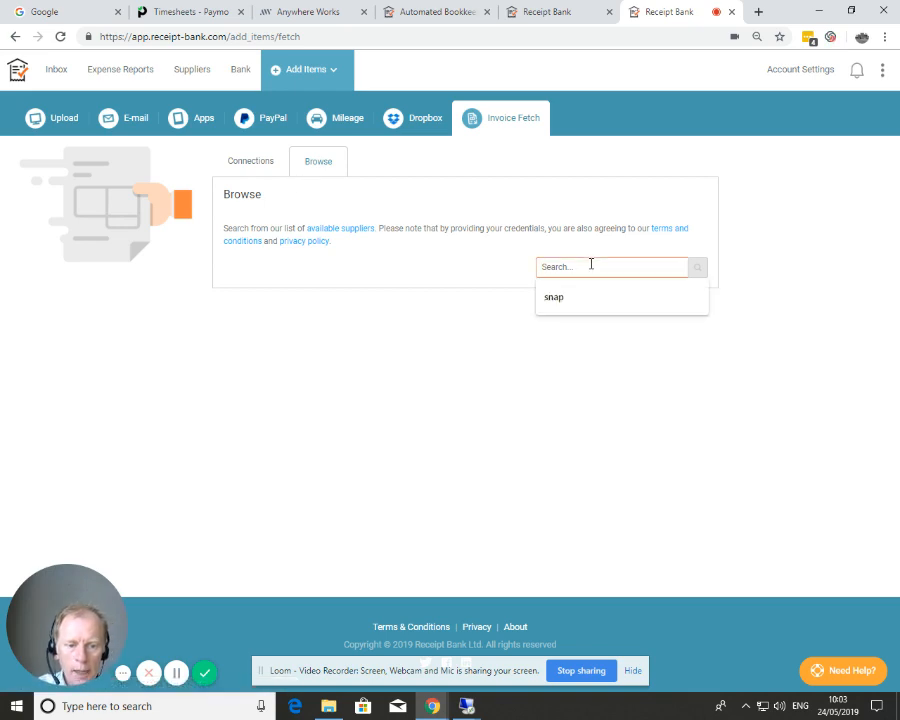
text(amaz)
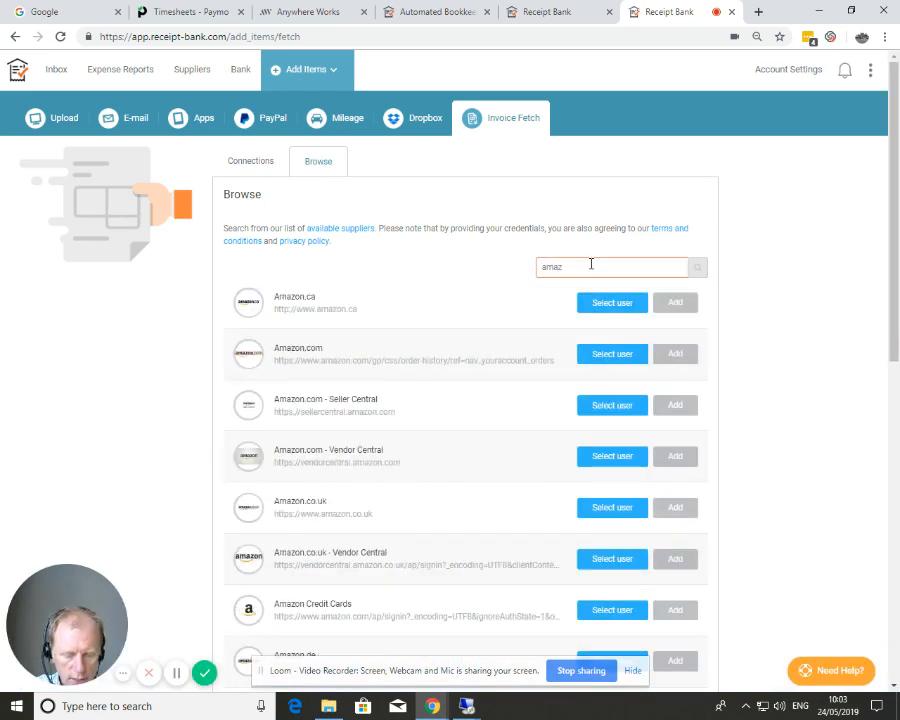
text(on)
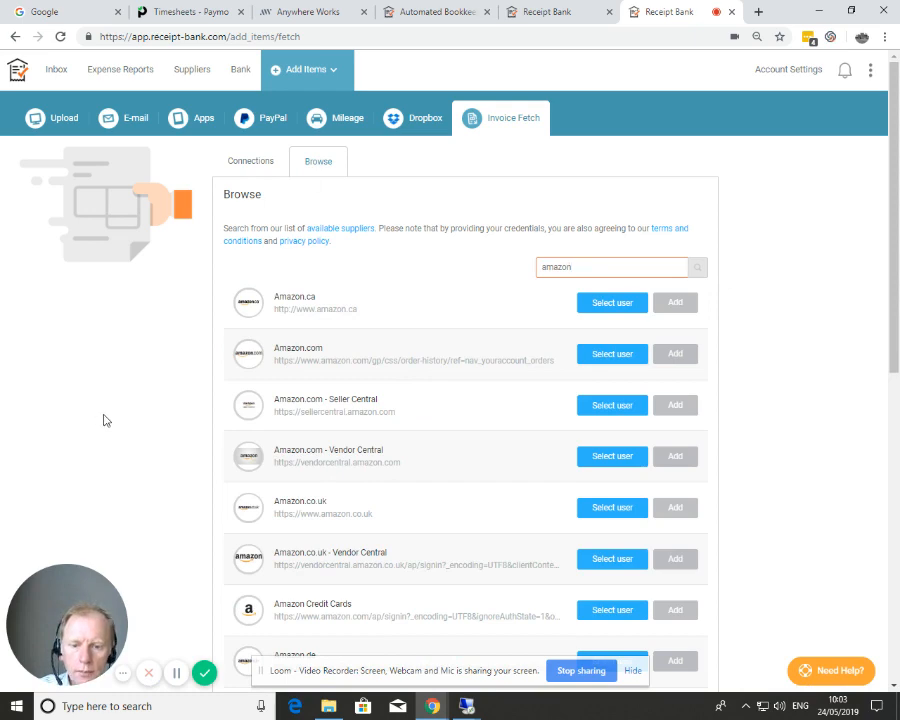
scroll(104, 418, down, 1)
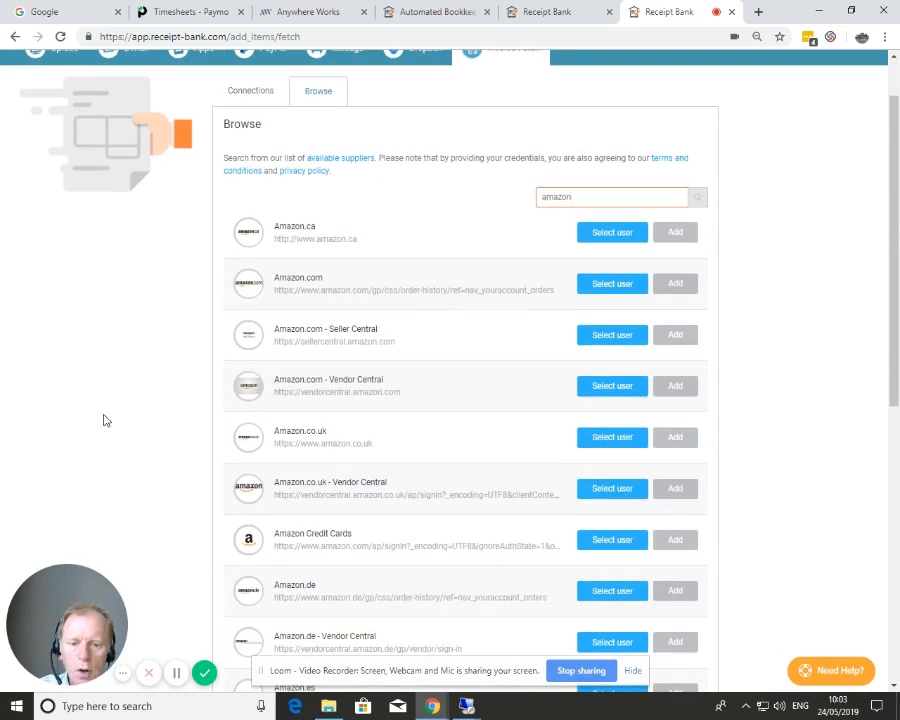
scroll(105, 420, down, 1)
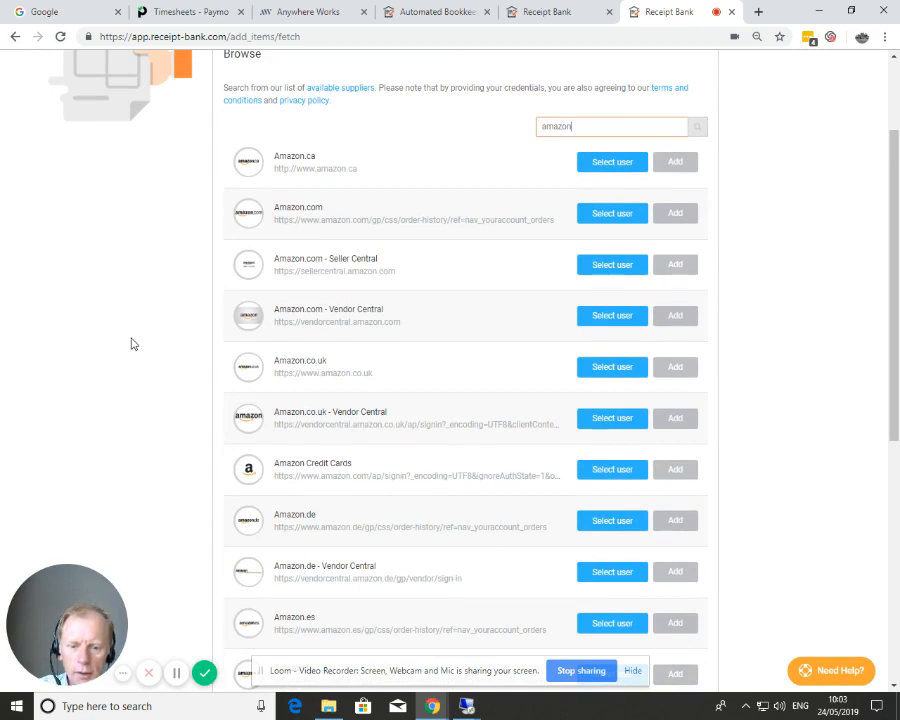
scroll(132, 342, down, 1)
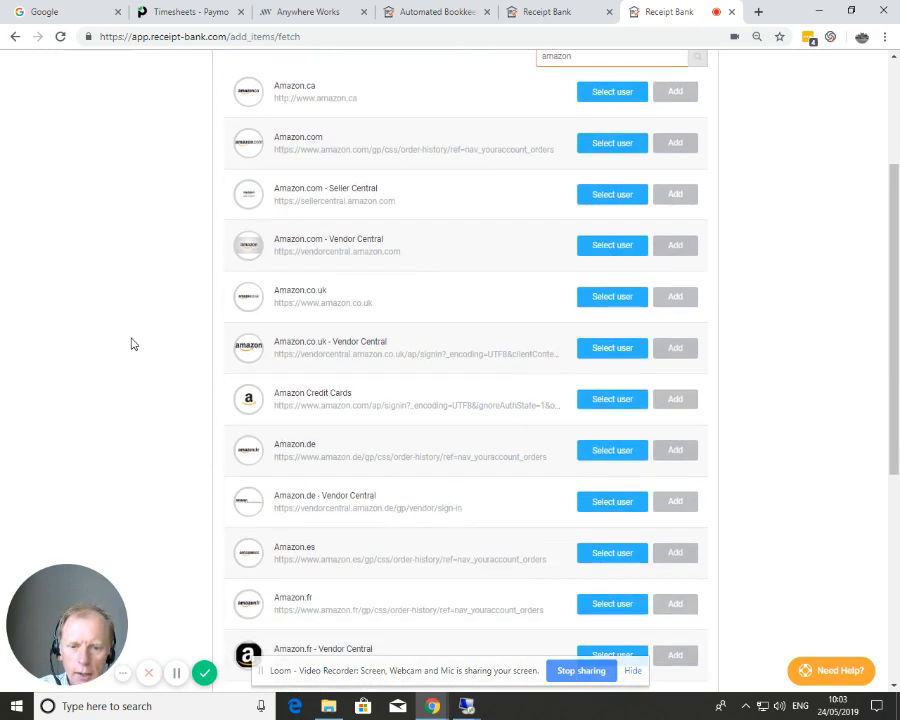
click(598, 309)
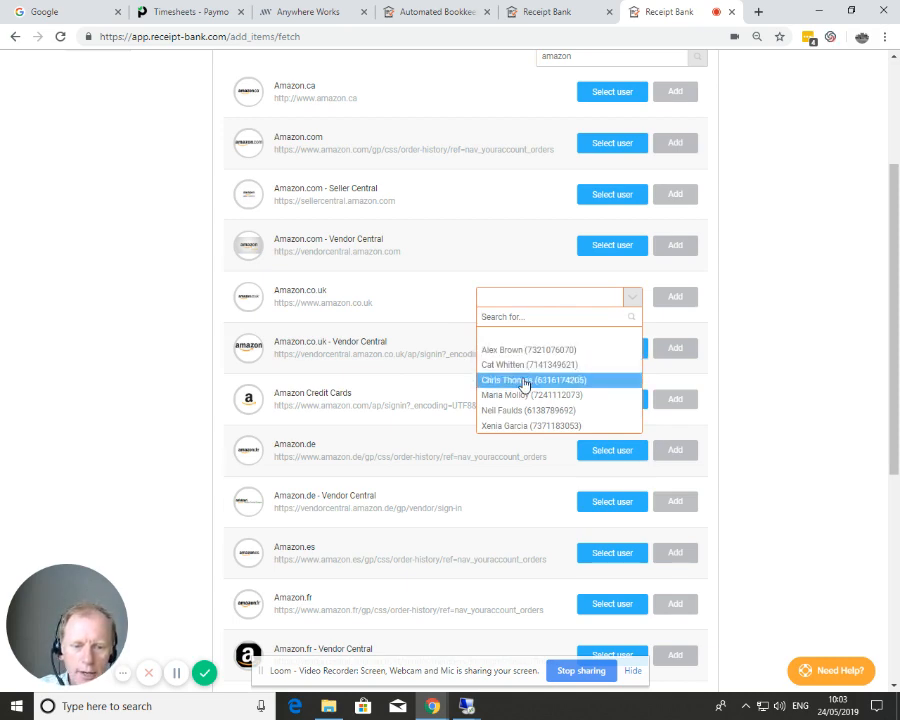
click(529, 381)
Step: Add Amazon.co.uk and enter the Amazon account e-mail as username, then the account password
click(672, 297)
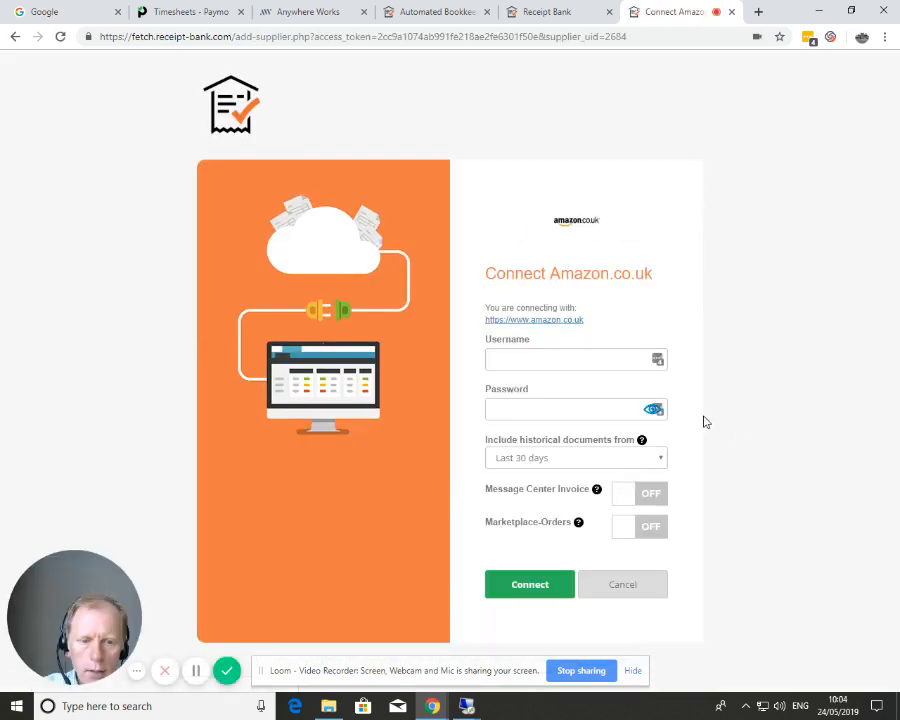
click(514, 364)
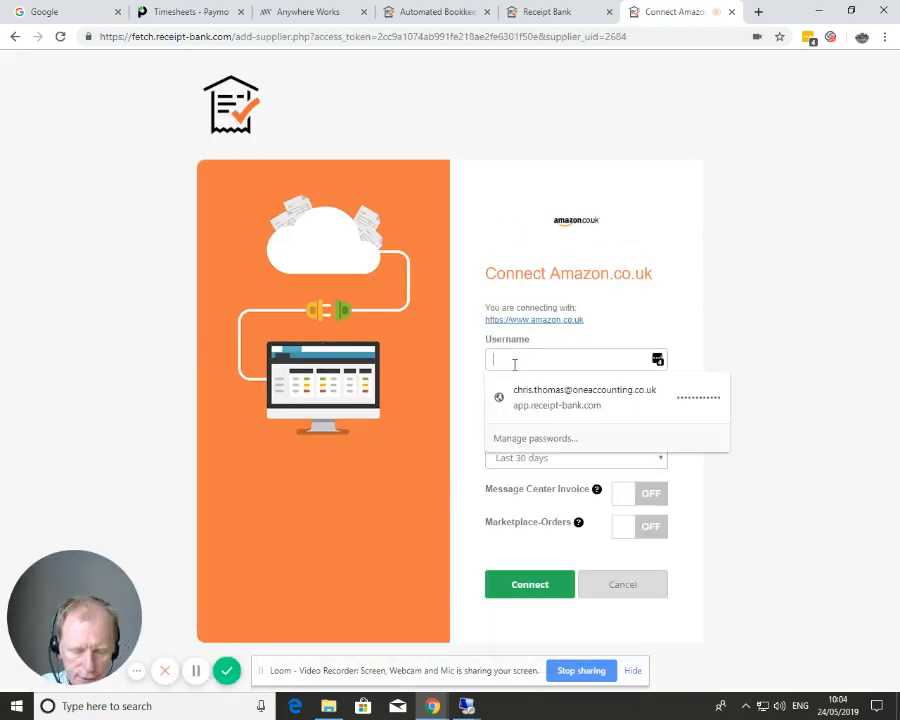
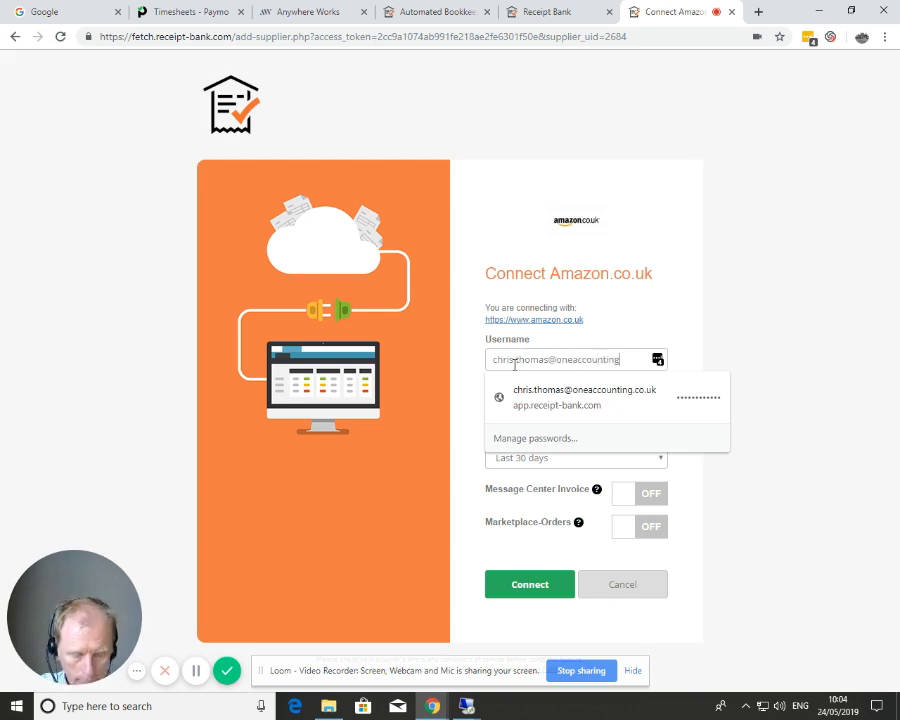
key(Tab)
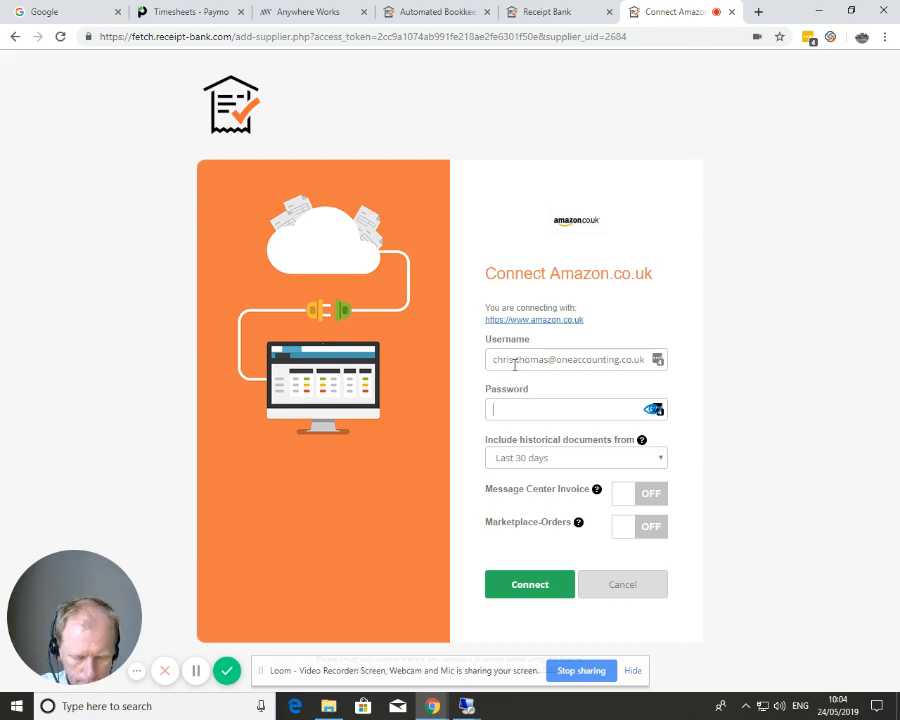
text(•••••••)
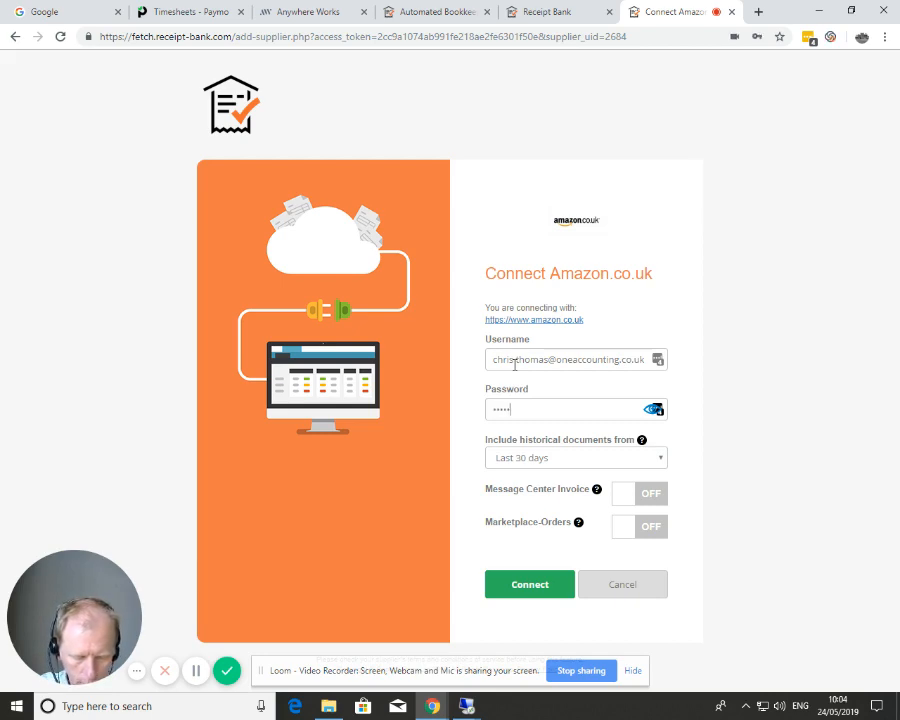
text(•••)
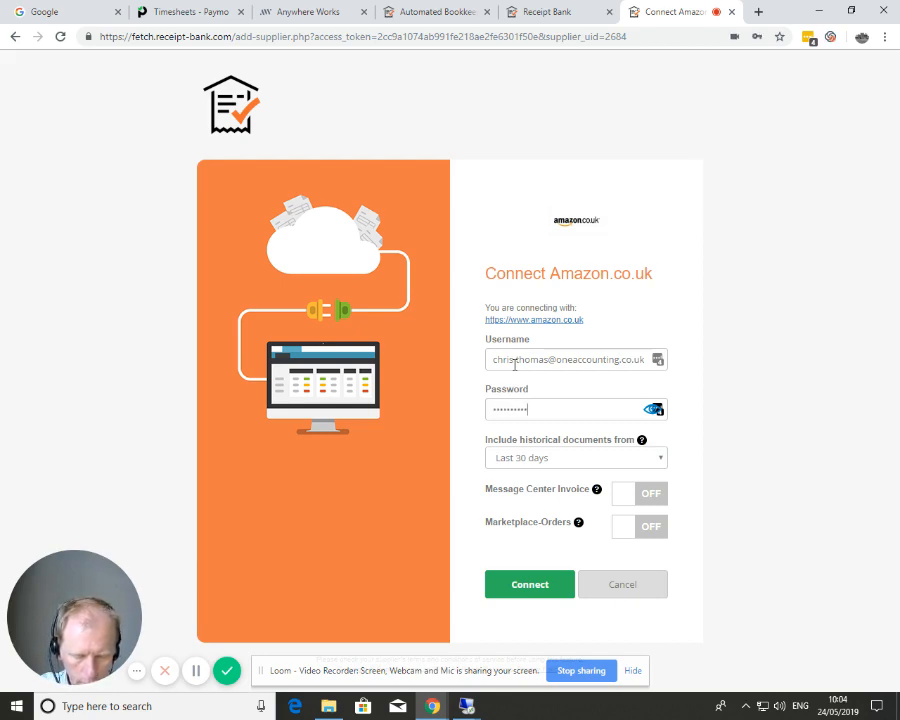
text(•••••)
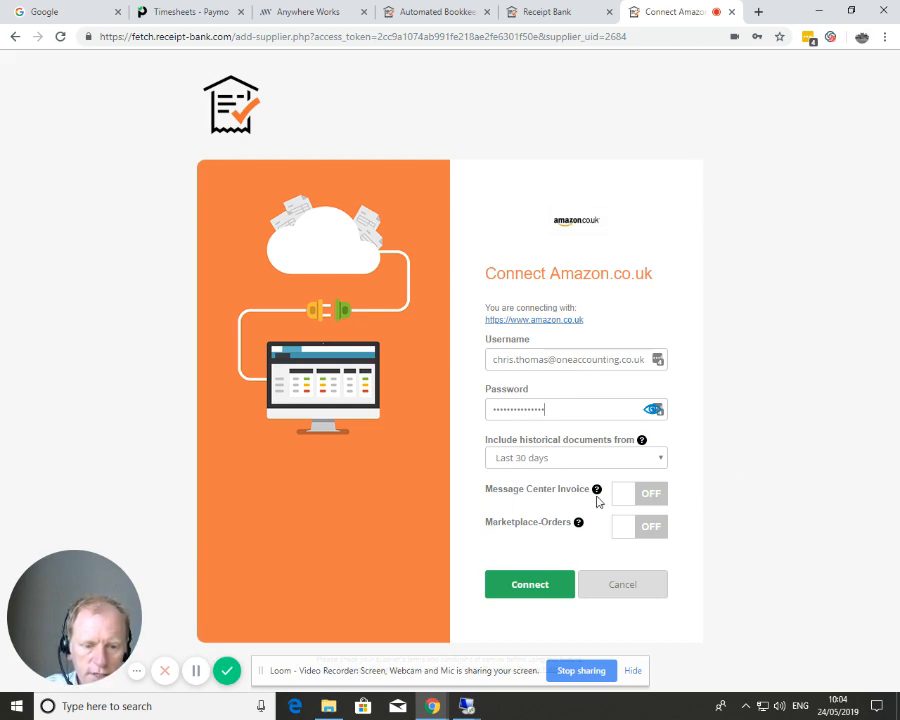
Step: Switch Message Center Invoice fetching ON and connect the Amazon.co.uk account
mouse_move(597, 490)
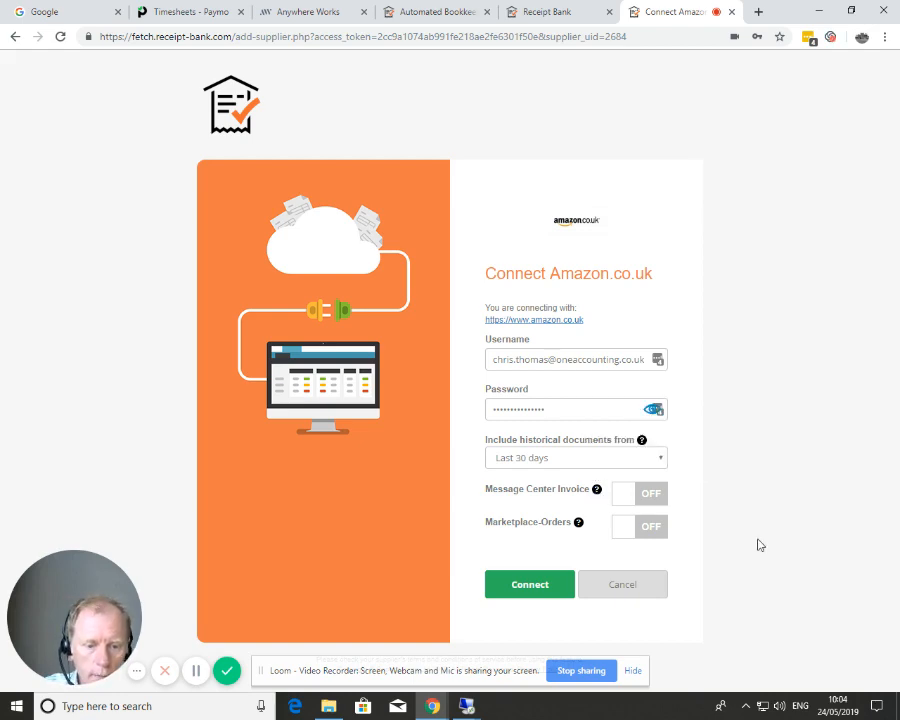
click(617, 495)
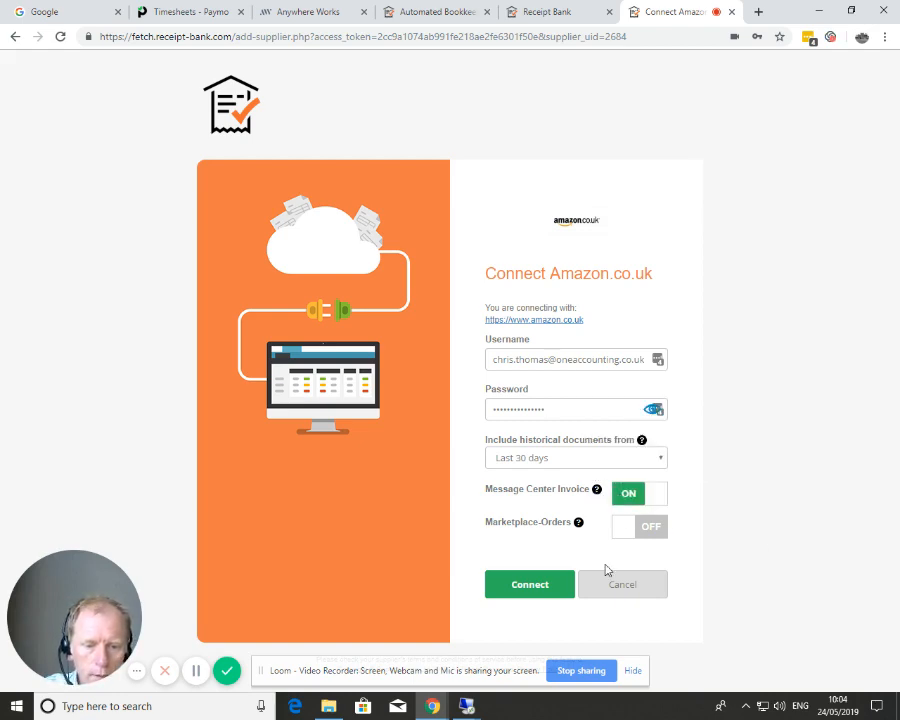
mouse_move(578, 523)
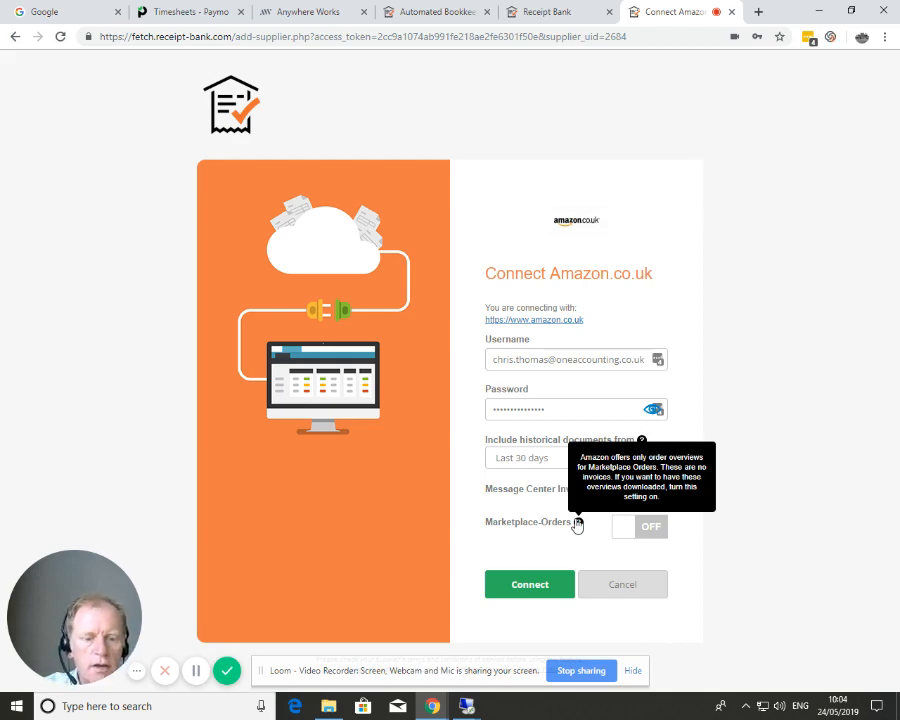
click(530, 586)
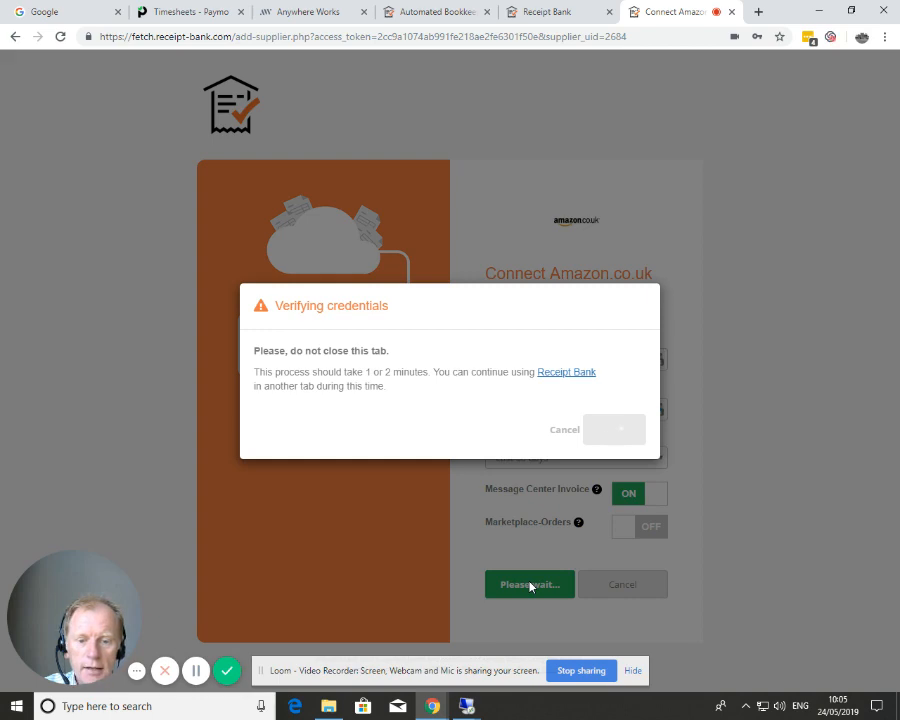
Step: Enter the SMS verification code and send it to finish the Amazon login
click(196, 671)
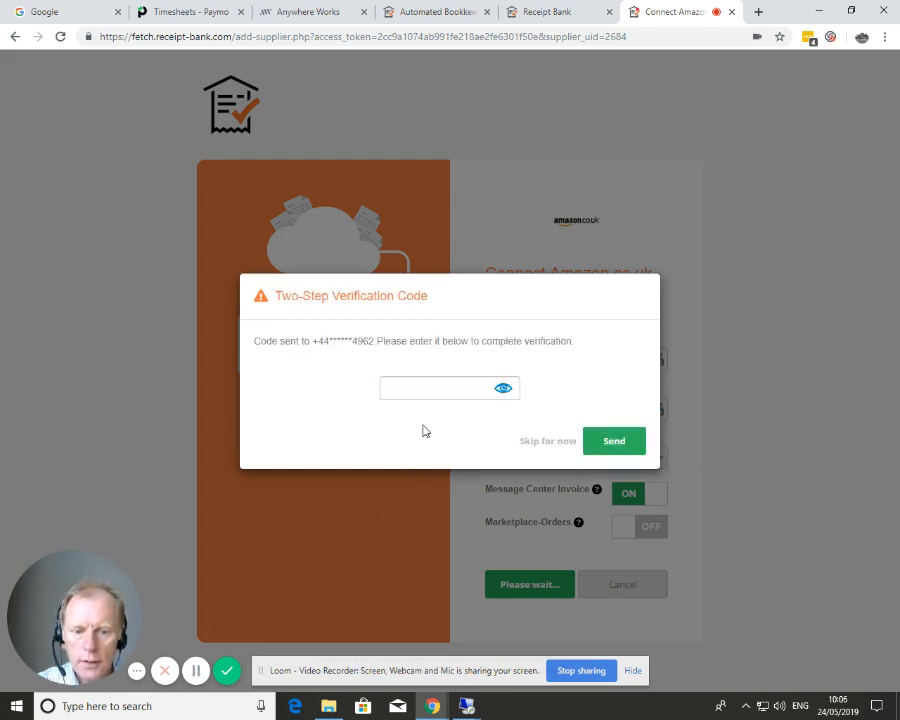
click(419, 387)
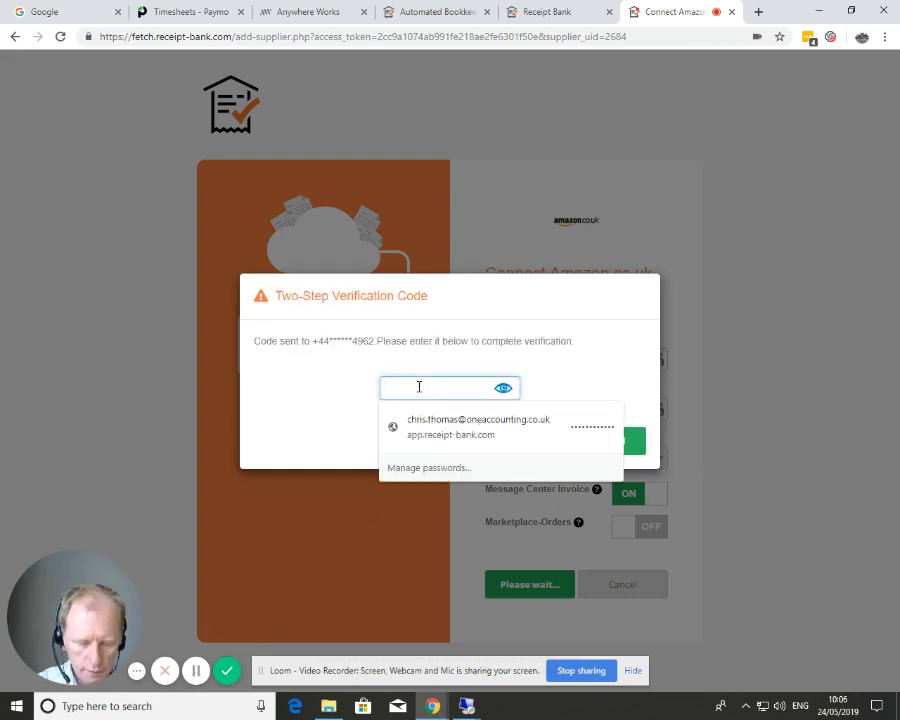
text(•••)
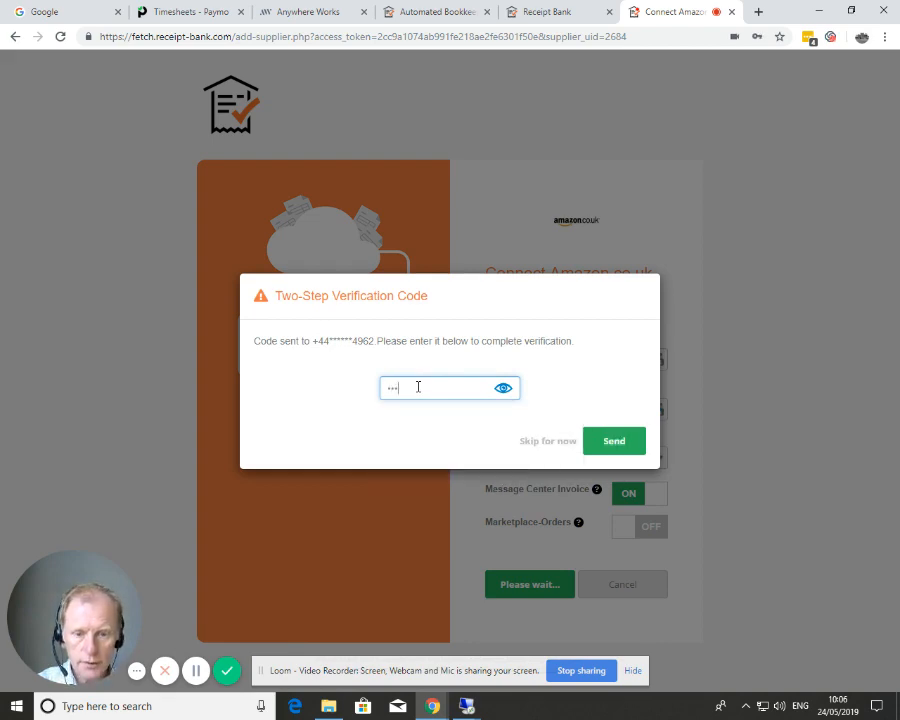
text(•••)
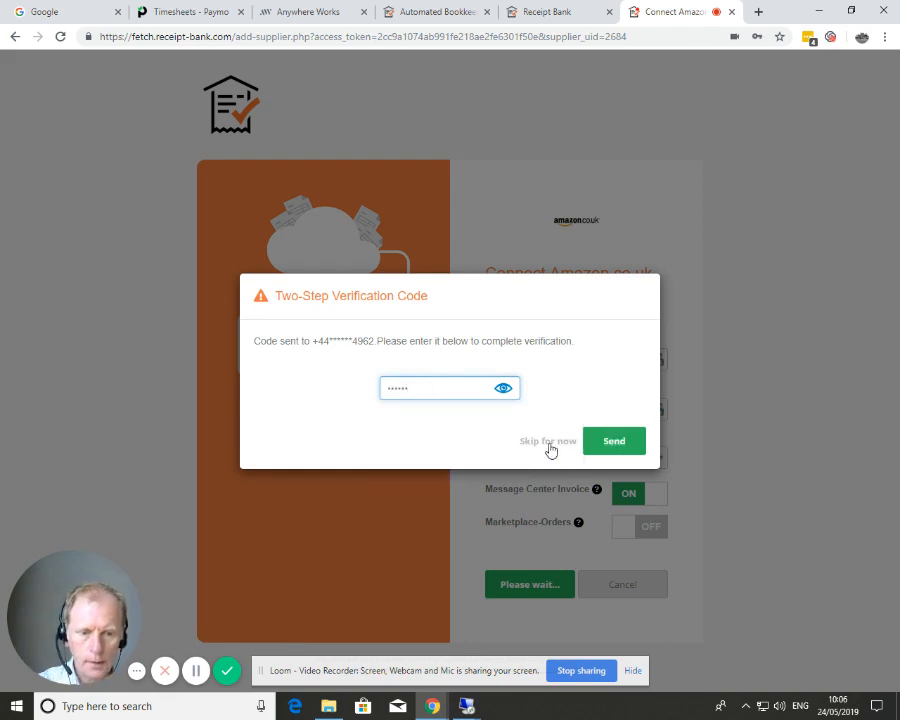
click(614, 443)
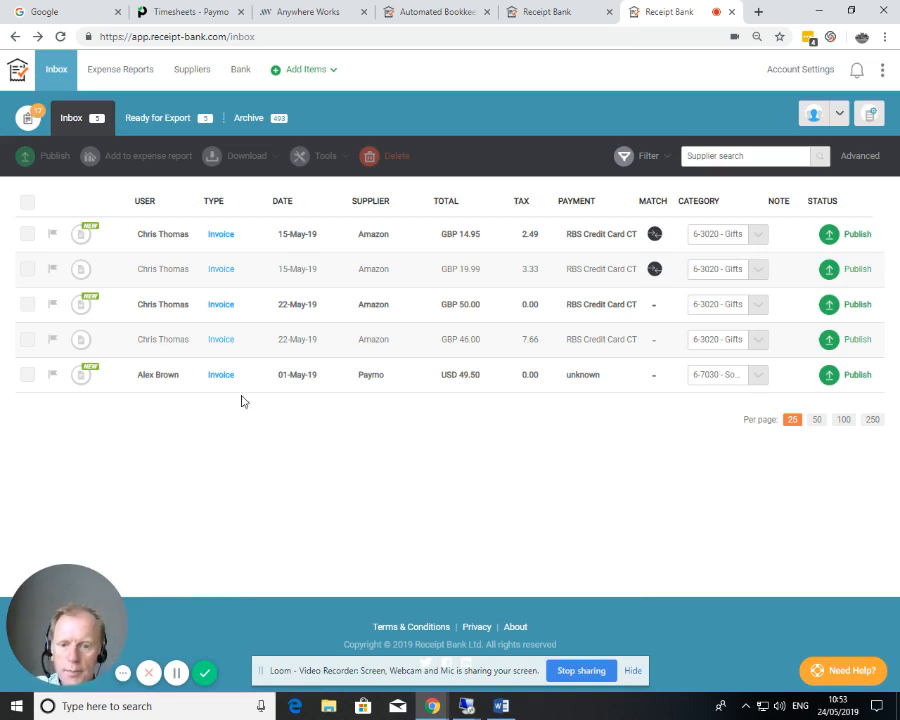
Step: Open the GBP 19.99 Amazon invoice and set its category to 6-1065 - Computer Supplies
click(221, 278)
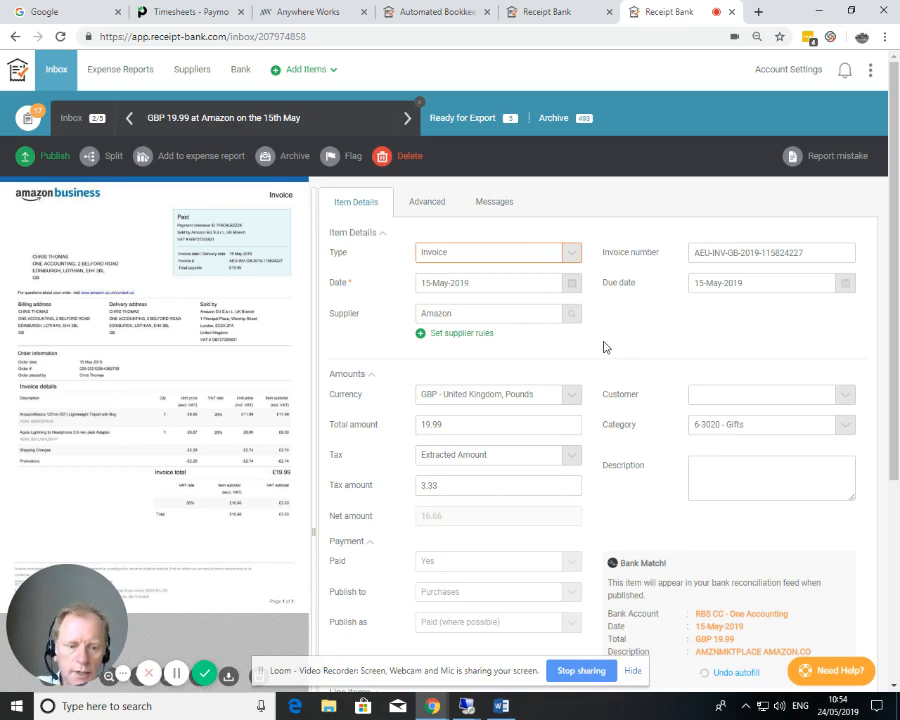
click(783, 422)
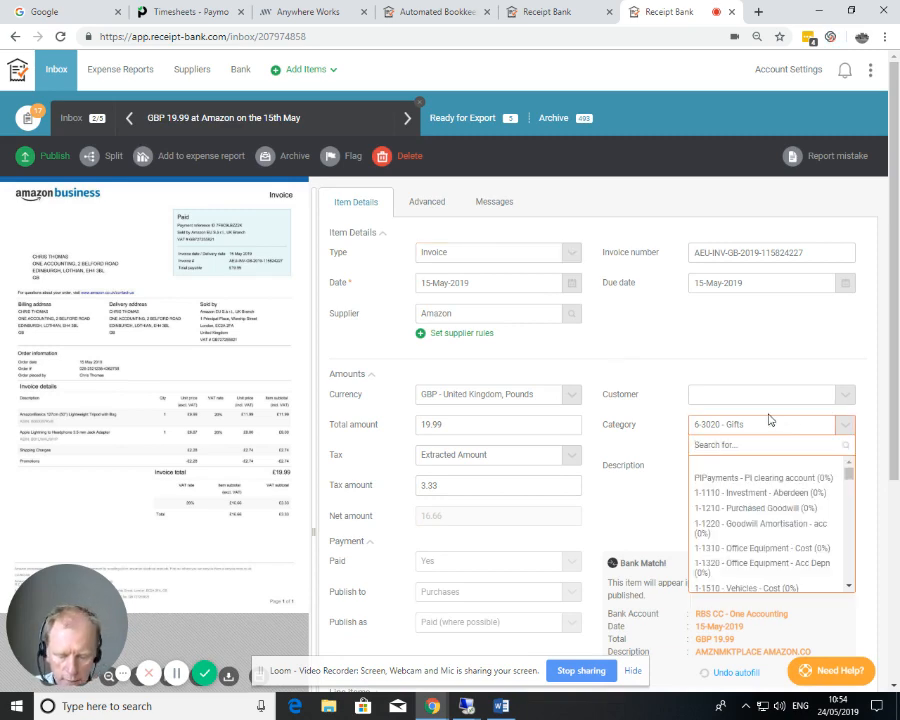
text(com)
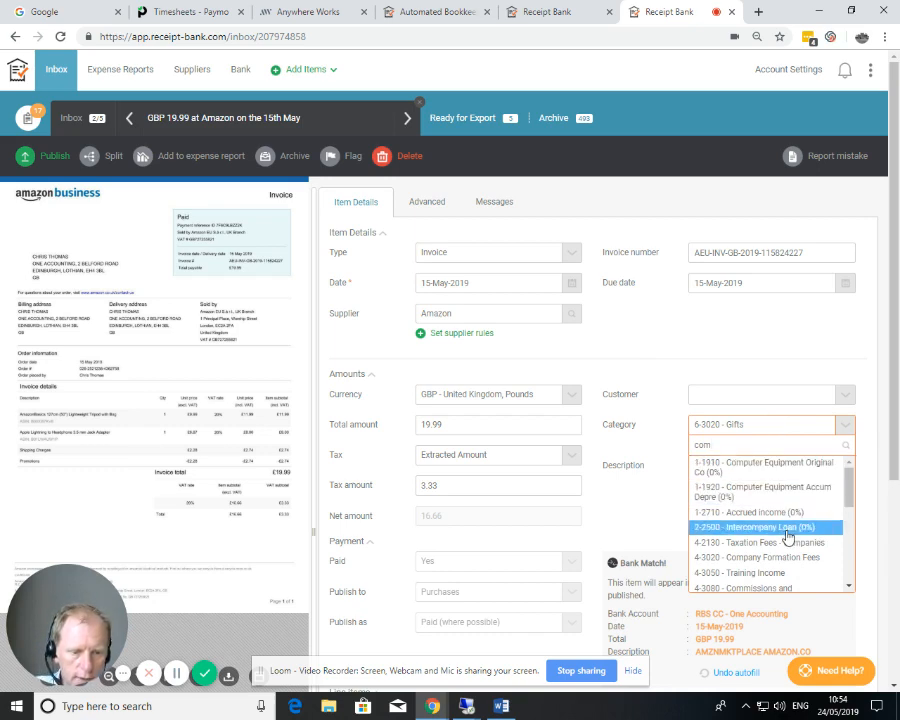
text(put)
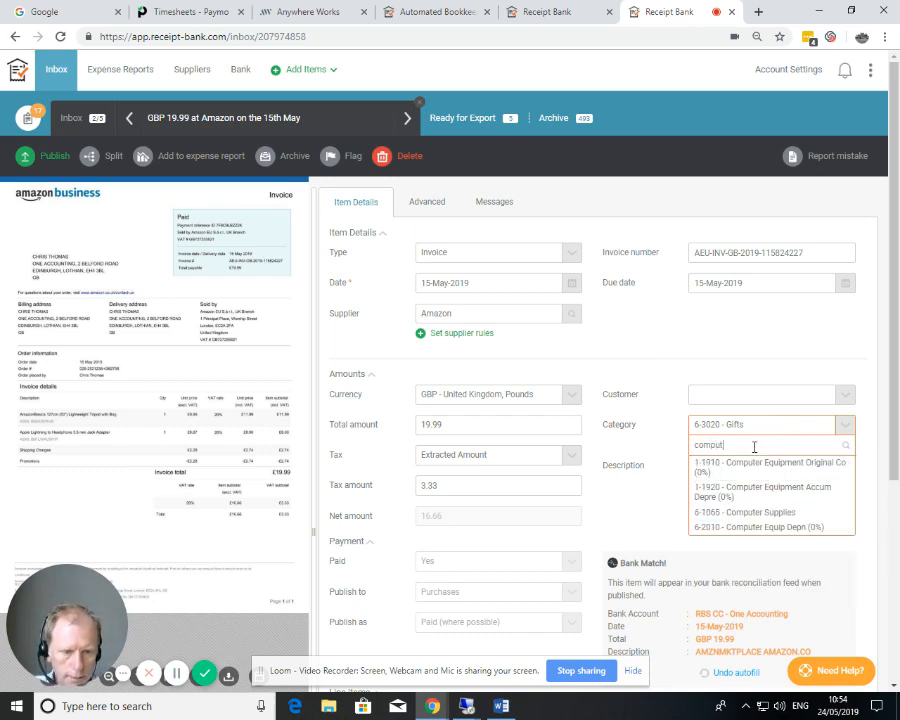
click(746, 512)
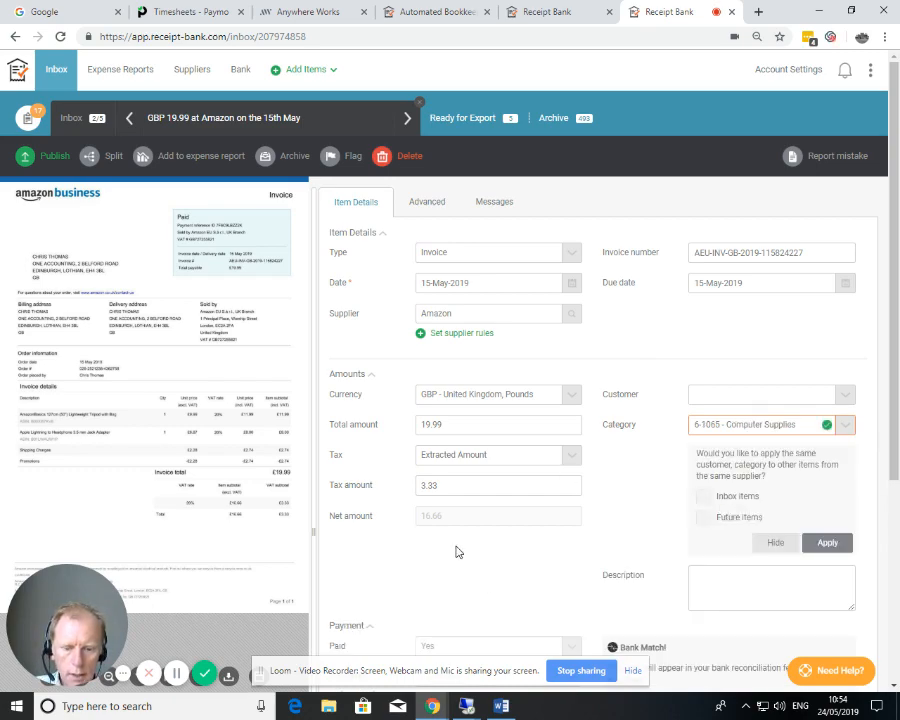
Step: Publish the recategorised GBP 19.99 Amazon invoice
scroll(453, 545, down, 3)
scroll(440, 530, down, 2)
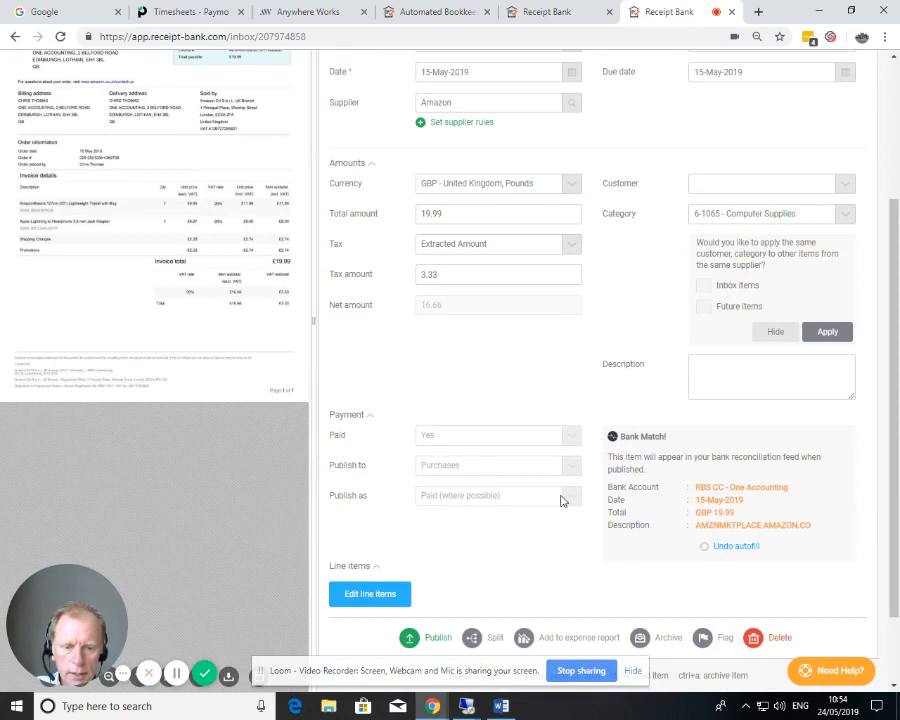
click(410, 640)
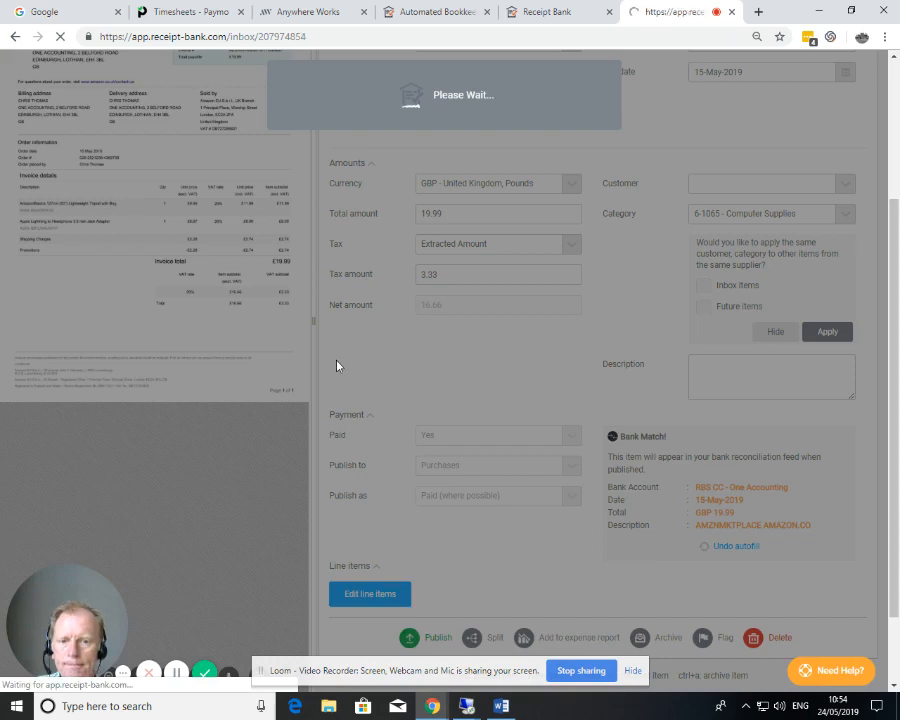